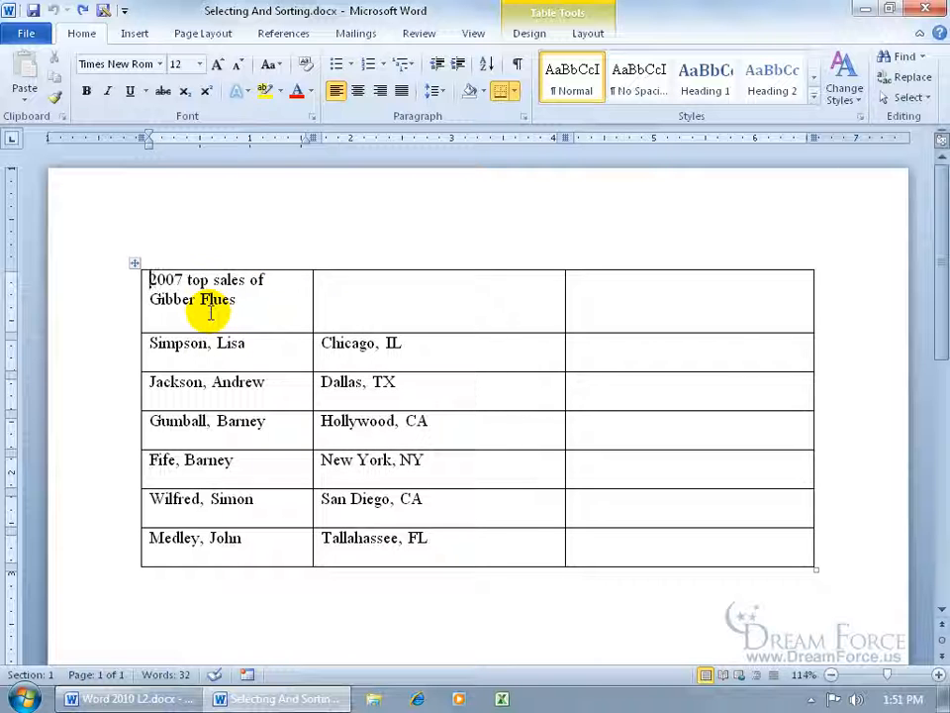
Step: Select the heading text in the table's first cell, and after that the whole cell
{"action": "left_click_drag", "start_coordinate": [148, 279], "coordinate": [229, 323]}
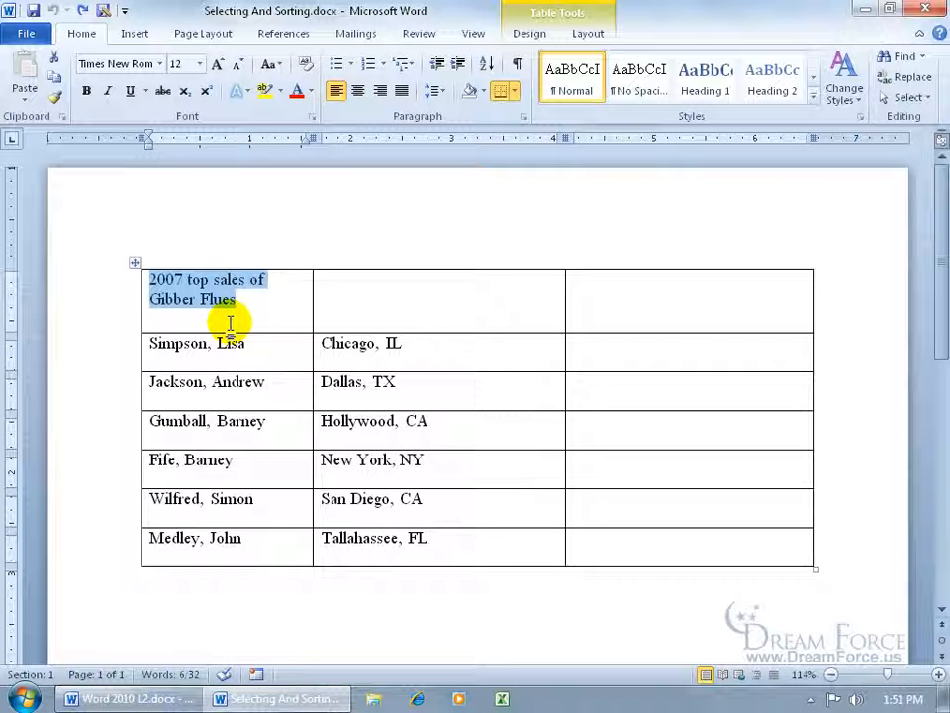
{"action": "left_click", "coordinate": [144, 317]}
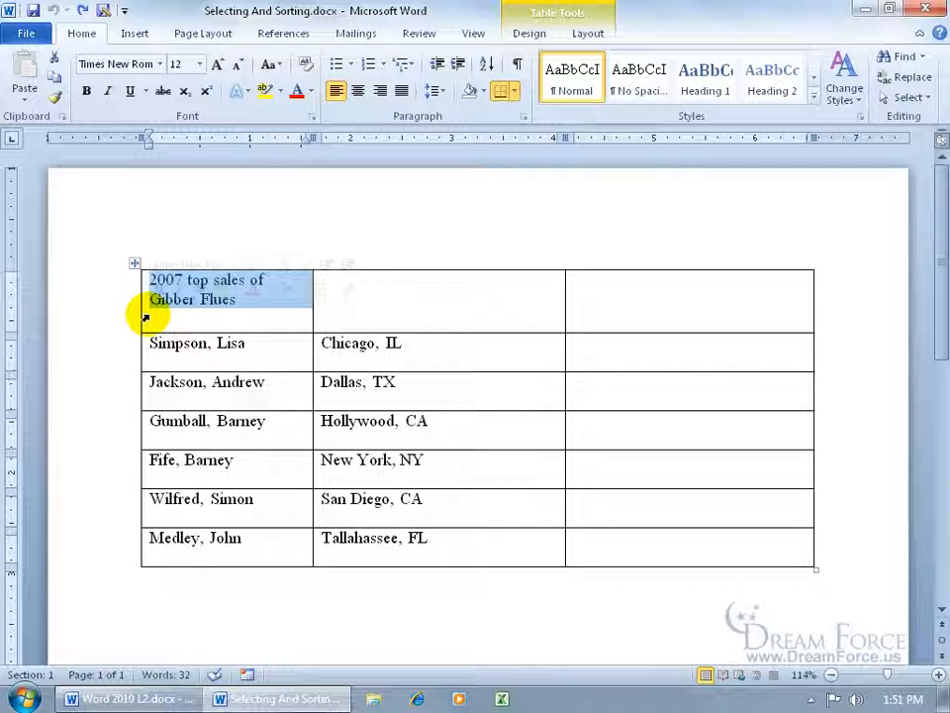
Step: Select the table's entire first row, extend the selection through the fourth row, and clear it
{"action": "double_click", "coordinate": [144, 317]}
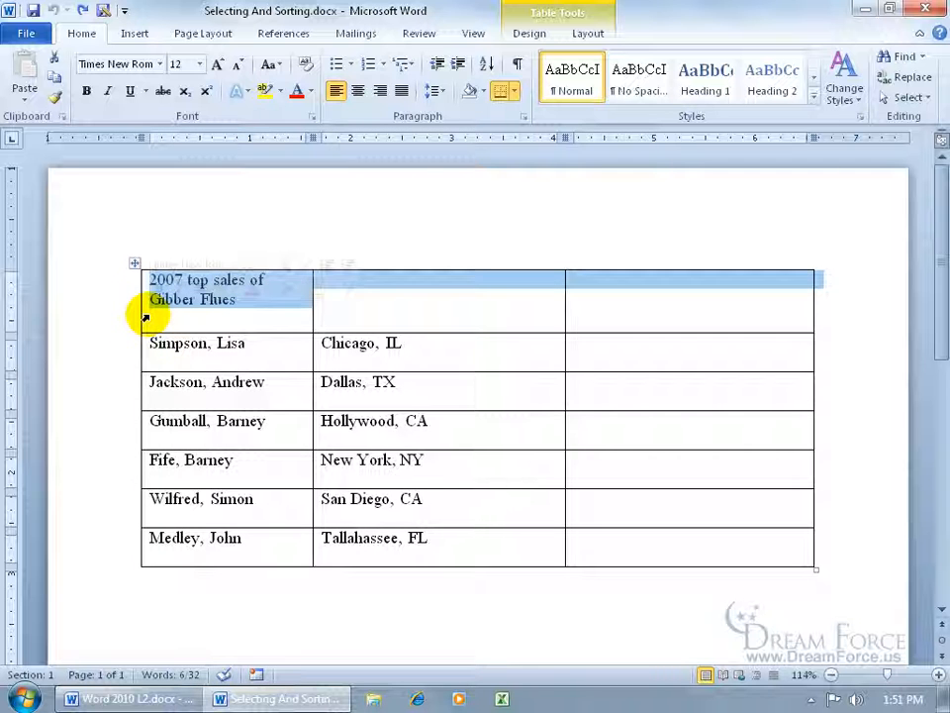
{"action": "mouse_move", "coordinate": [145, 317]}
{"action": "left_mouse_down"}
{"action": "mouse_move", "coordinate": [146, 423]}
{"action": "mouse_move", "coordinate": [146, 279]}
{"action": "mouse_move", "coordinate": [144, 297]}
{"action": "left_mouse_up"}
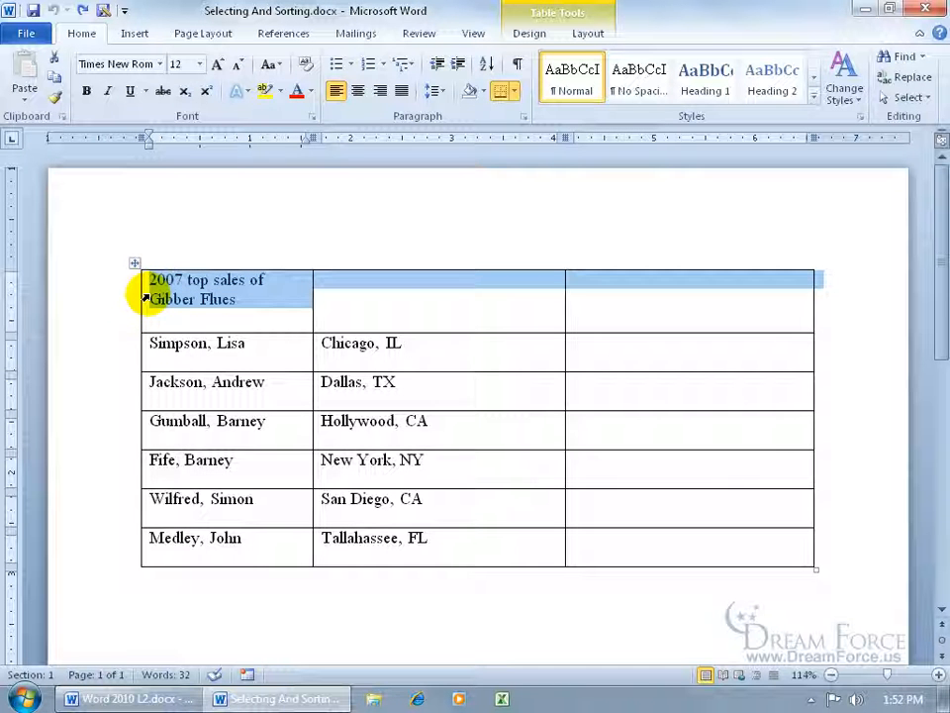
{"action": "left_click_drag", "start_coordinate": [144, 297], "coordinate": [145, 416]}
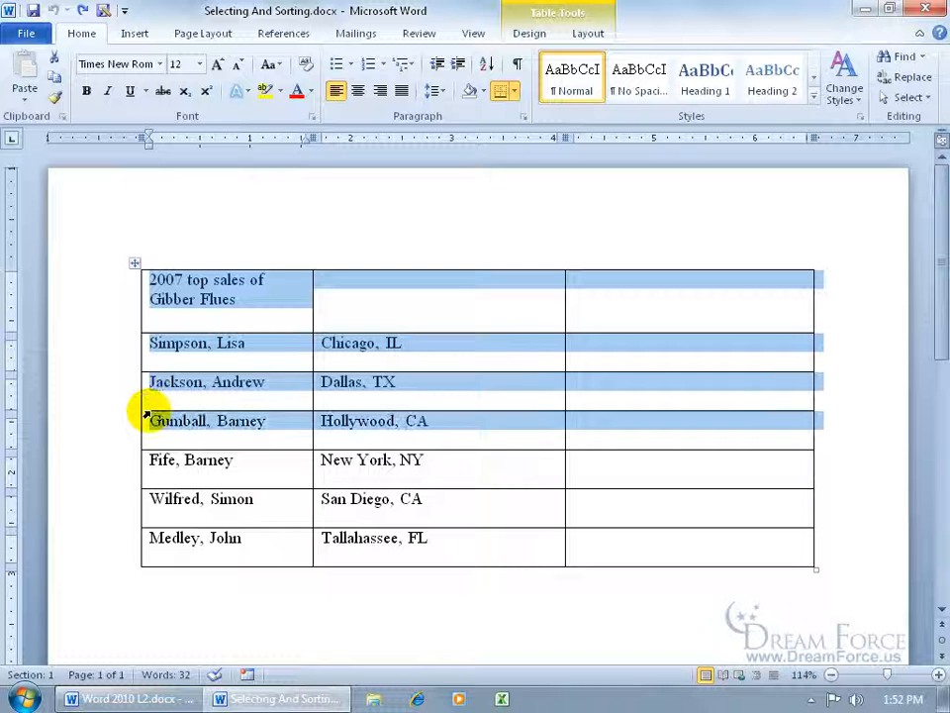
{"action": "left_click", "coordinate": [272, 298]}
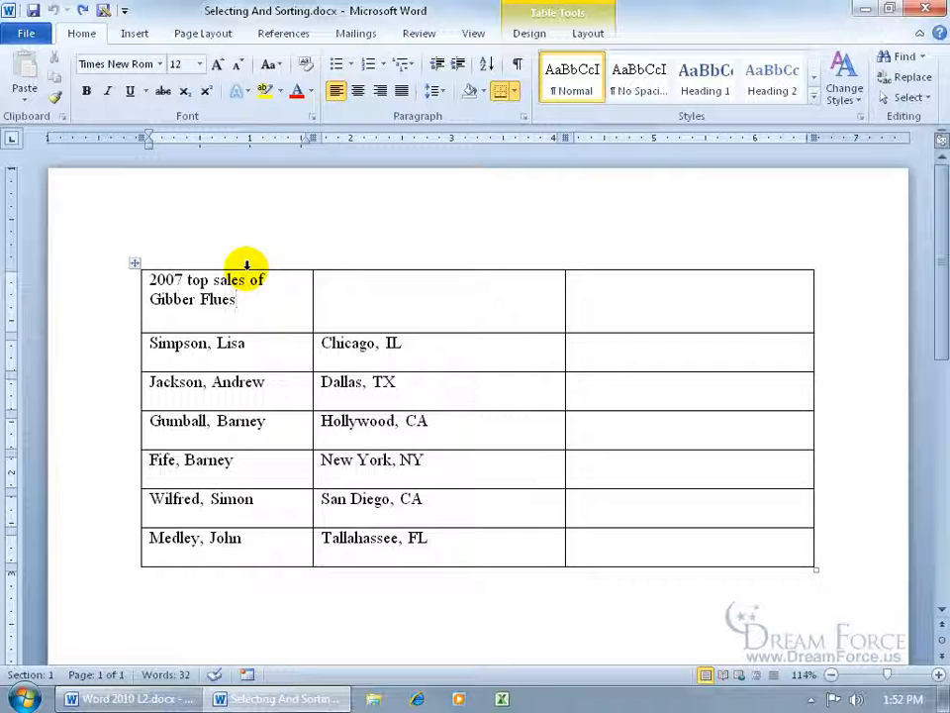
Step: Select the table's first column, extend the selection to the second column, and clear it
{"action": "left_click", "coordinate": [247, 264]}
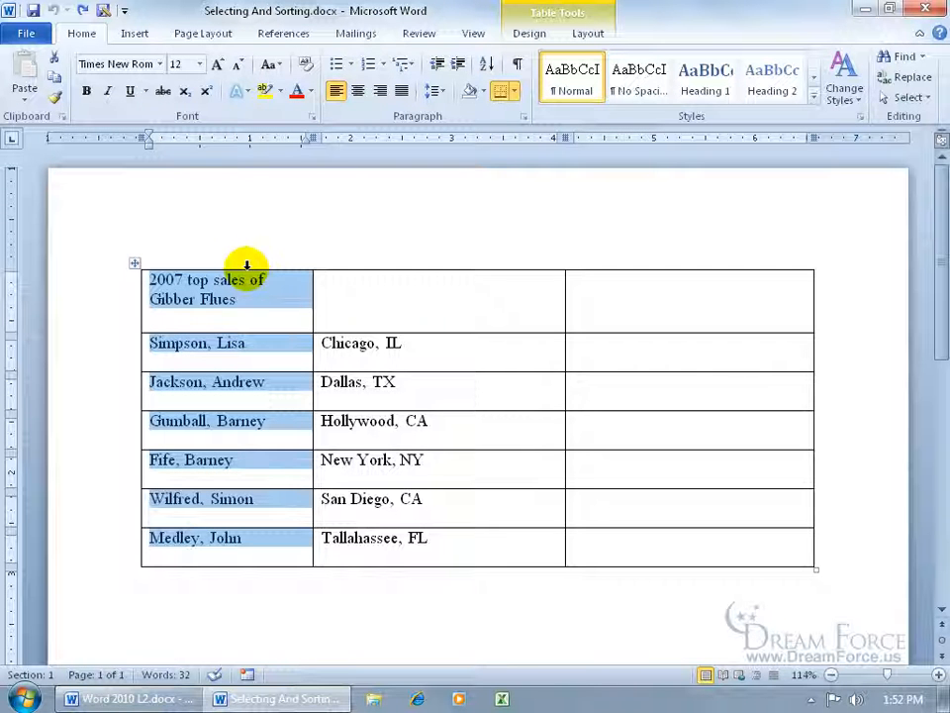
{"action": "left_click_drag", "start_coordinate": [248, 264], "coordinate": [434, 266]}
{"action": "left_click", "coordinate": [404, 294]}
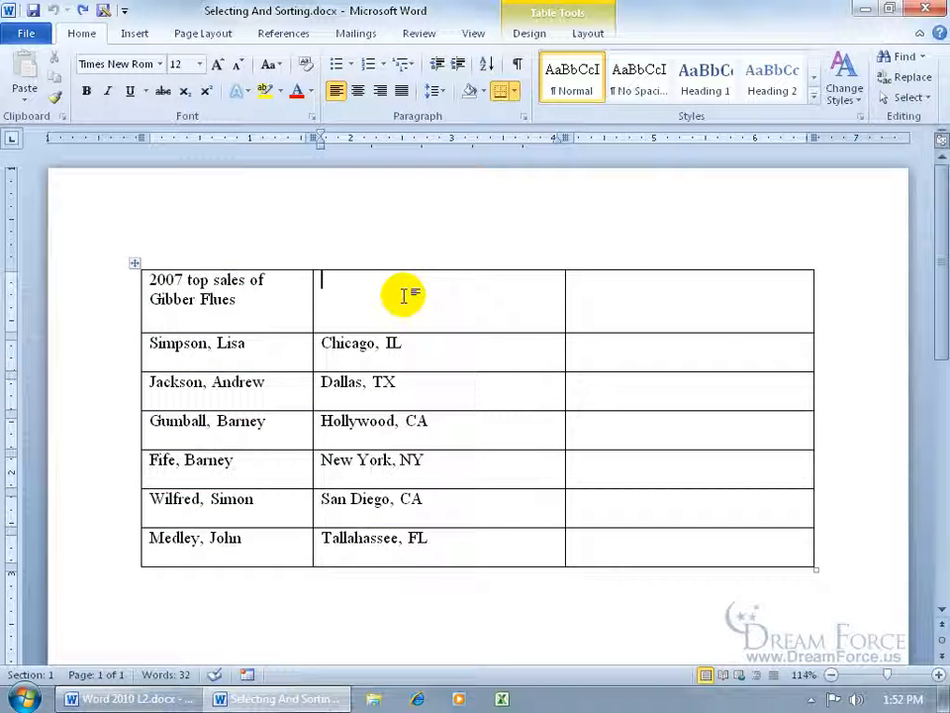
Step: Select the block of cells spanning the first three rows of the first two columns, and clear the selection
{"action": "left_click_drag", "start_coordinate": [148, 278], "coordinate": [386, 386]}
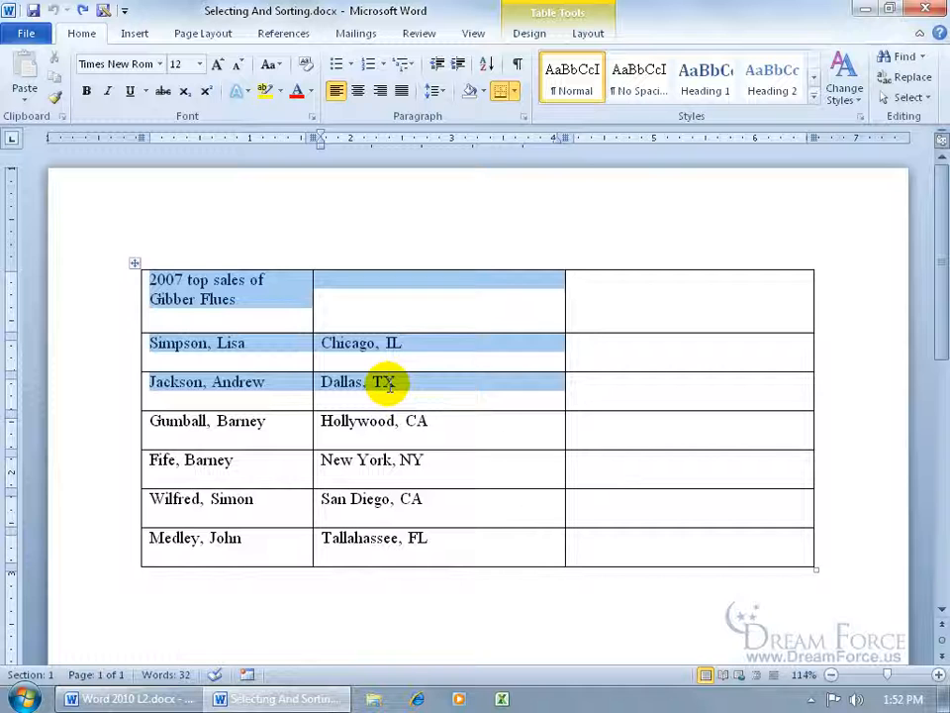
{"action": "left_click", "coordinate": [464, 289]}
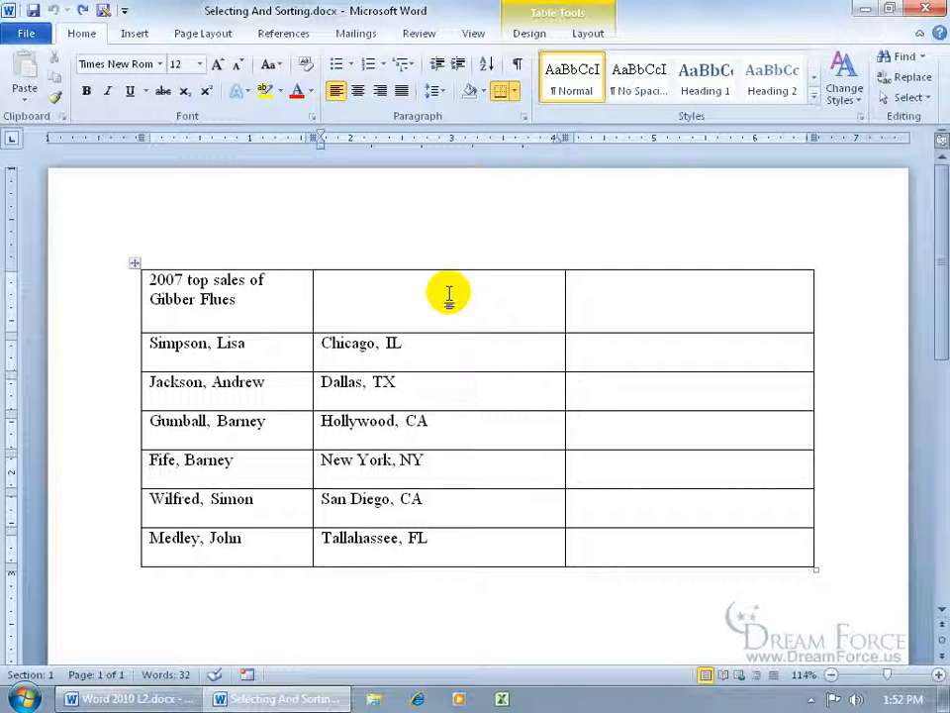
Step: Select the entire table in one go, clear the selection, and select the whole table again
{"action": "left_click", "coordinate": [135, 264]}
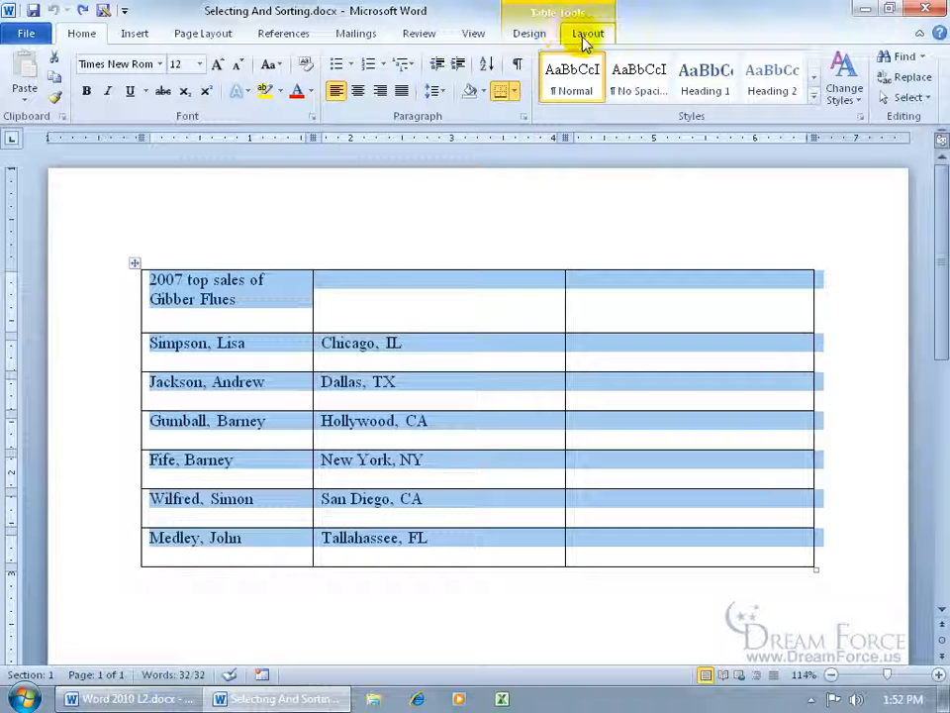
{"action": "left_click", "coordinate": [248, 594]}
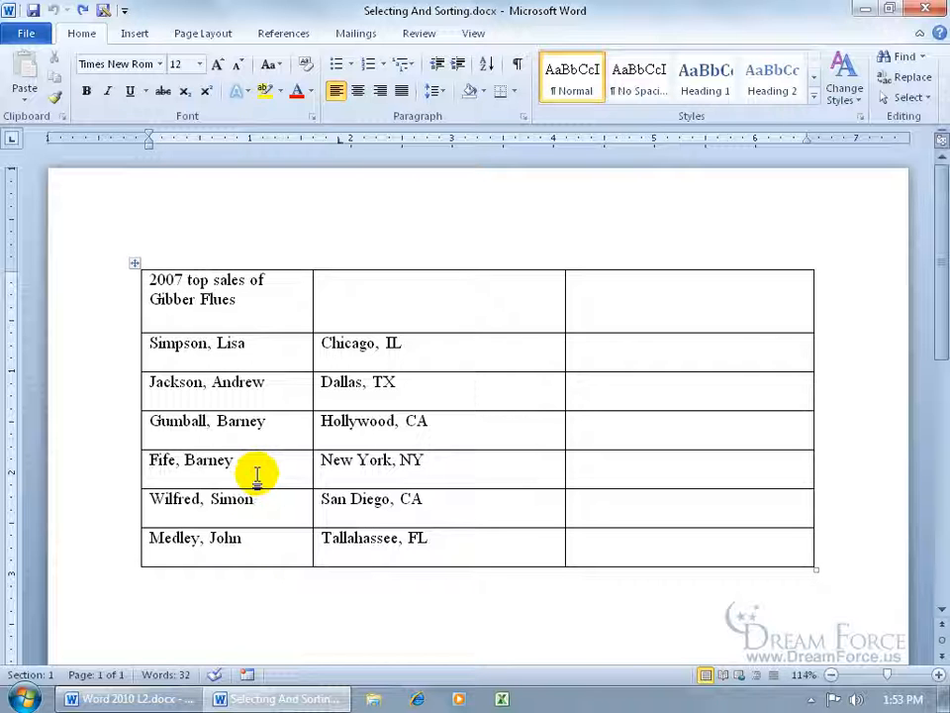
{"action": "left_click", "coordinate": [135, 265]}
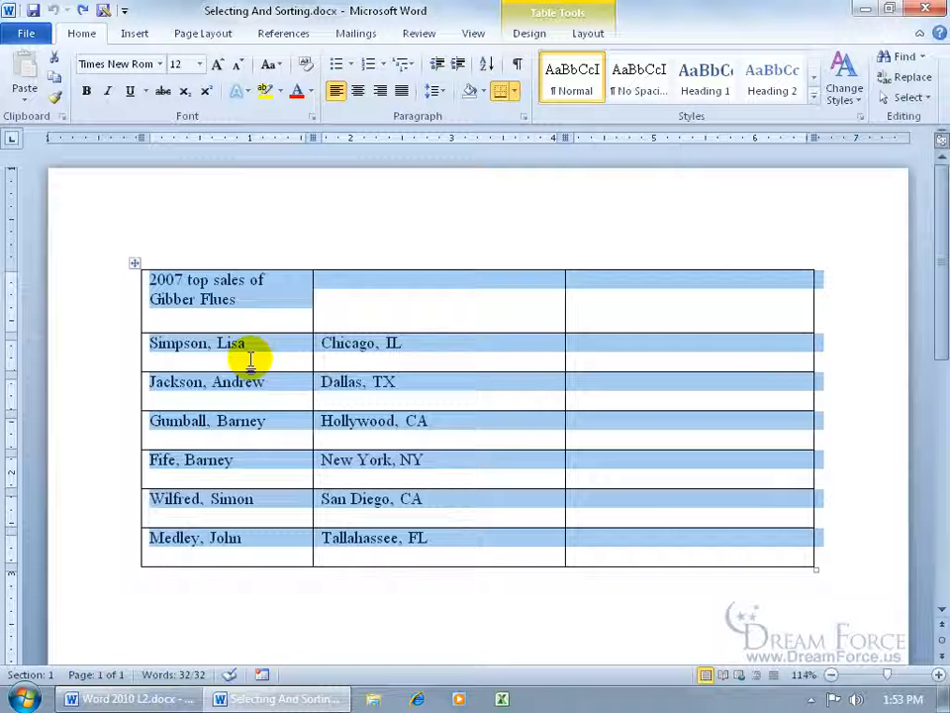
Step: Place the cursor in the third row's first cell and select its entire column with the Select Column command
{"action": "left_click", "coordinate": [588, 34]}
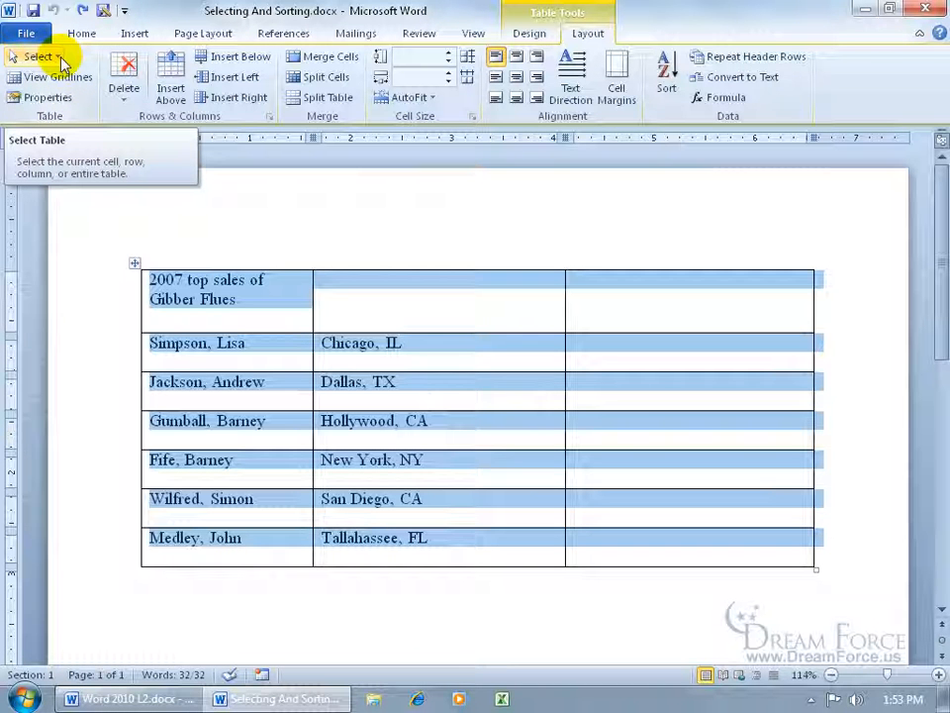
{"action": "left_click", "coordinate": [278, 312]}
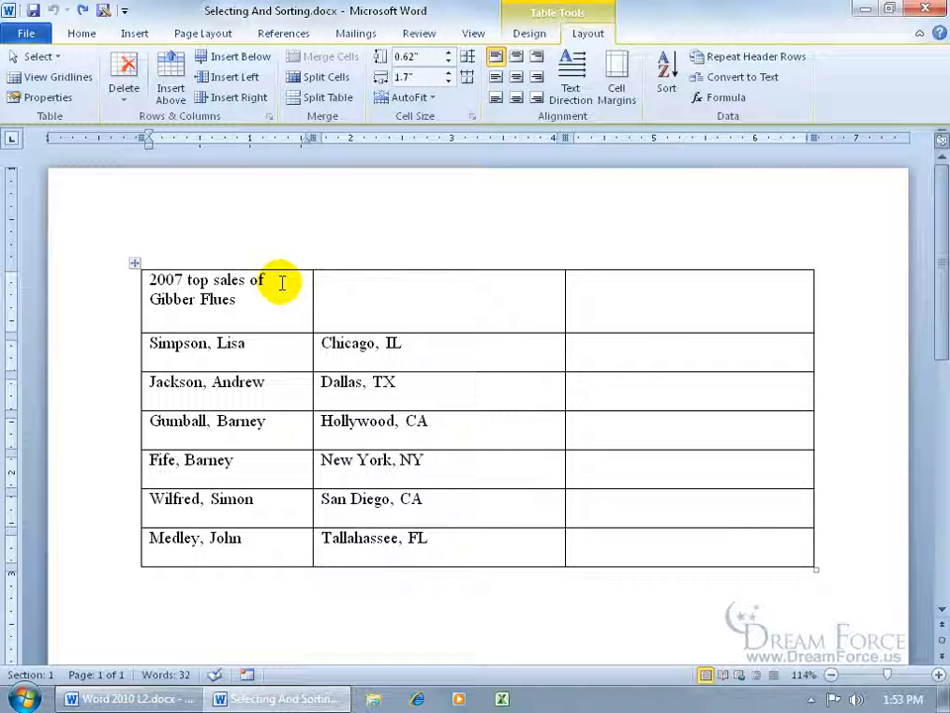
{"action": "left_click", "coordinate": [246, 382]}
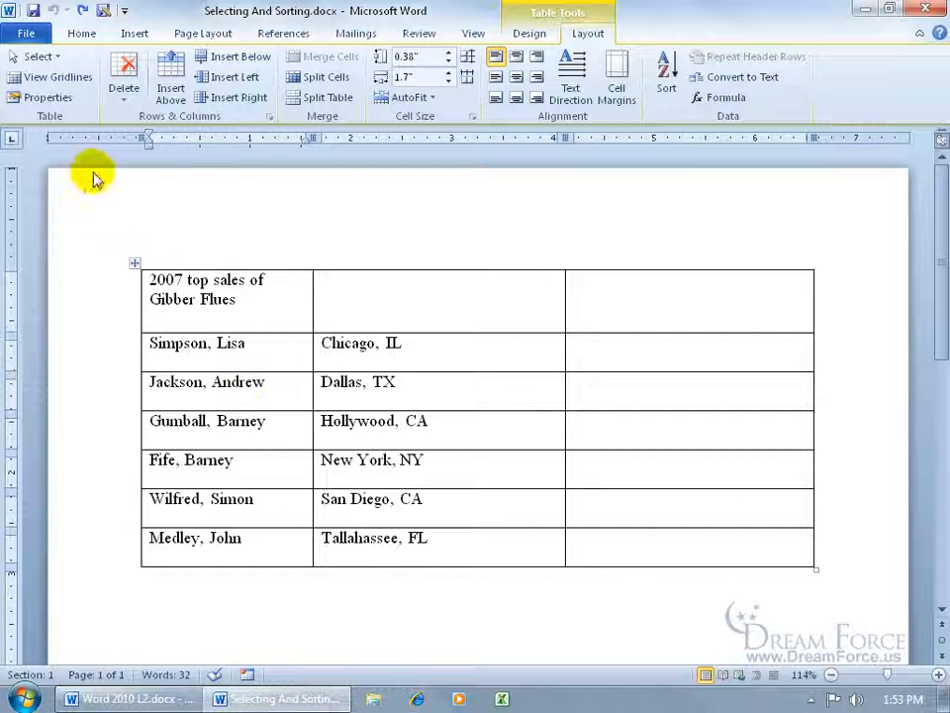
{"action": "left_click", "coordinate": [58, 58]}
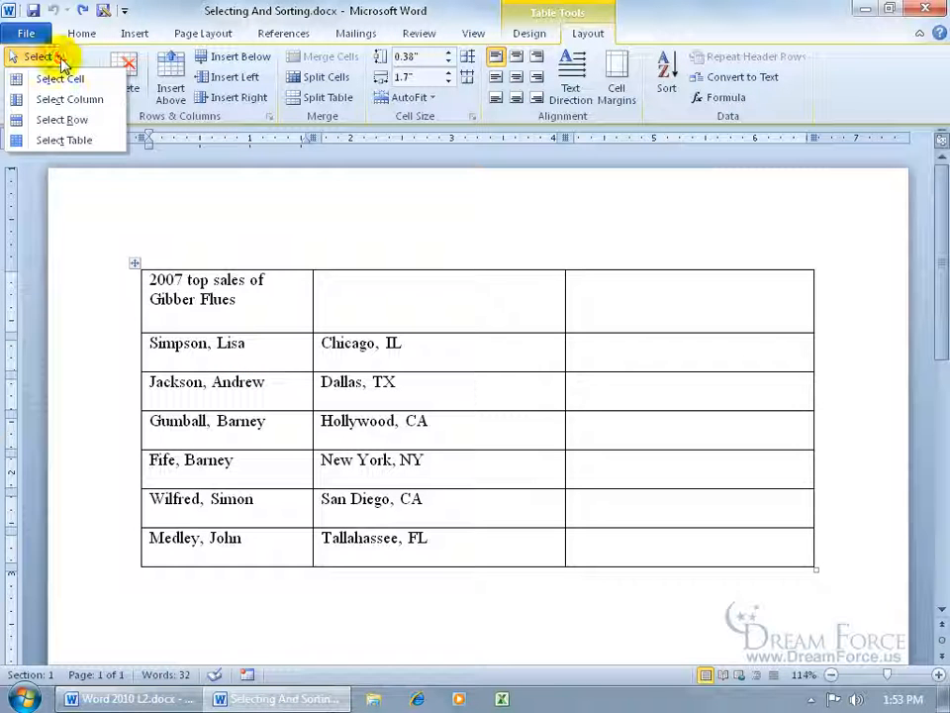
{"action": "left_click", "coordinate": [73, 103]}
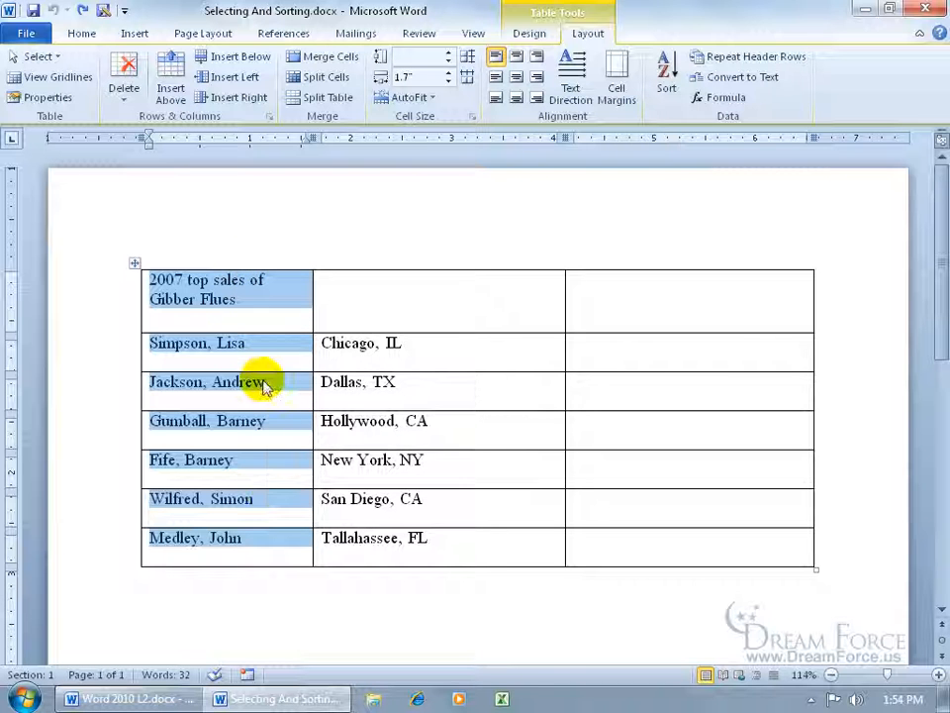
Step: Select the whole table with the Select Table command
{"action": "left_click", "coordinate": [38, 57]}
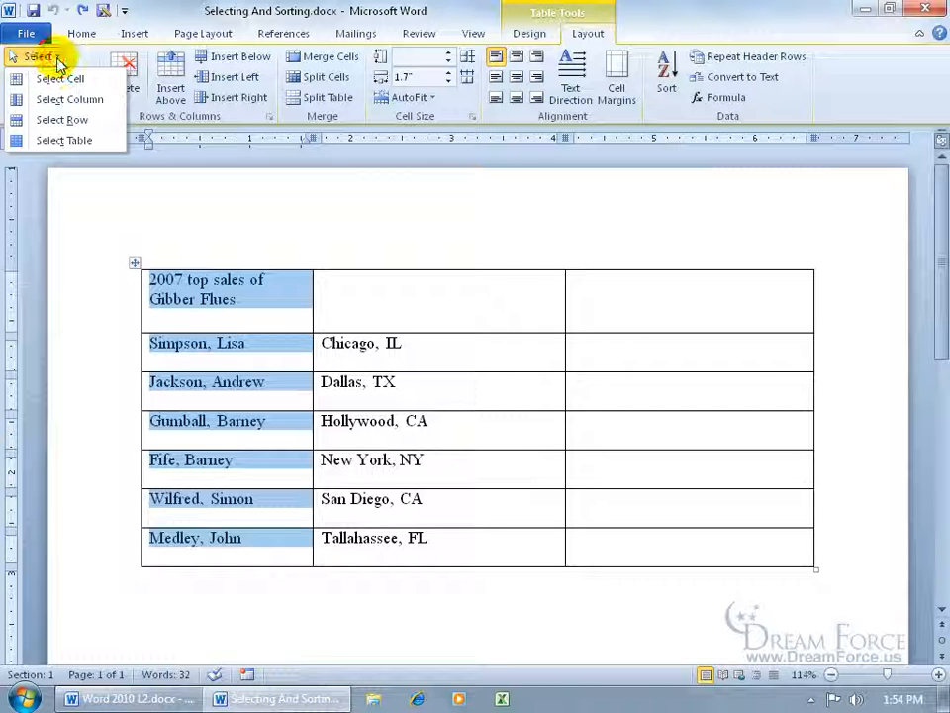
{"action": "left_click", "coordinate": [66, 139]}
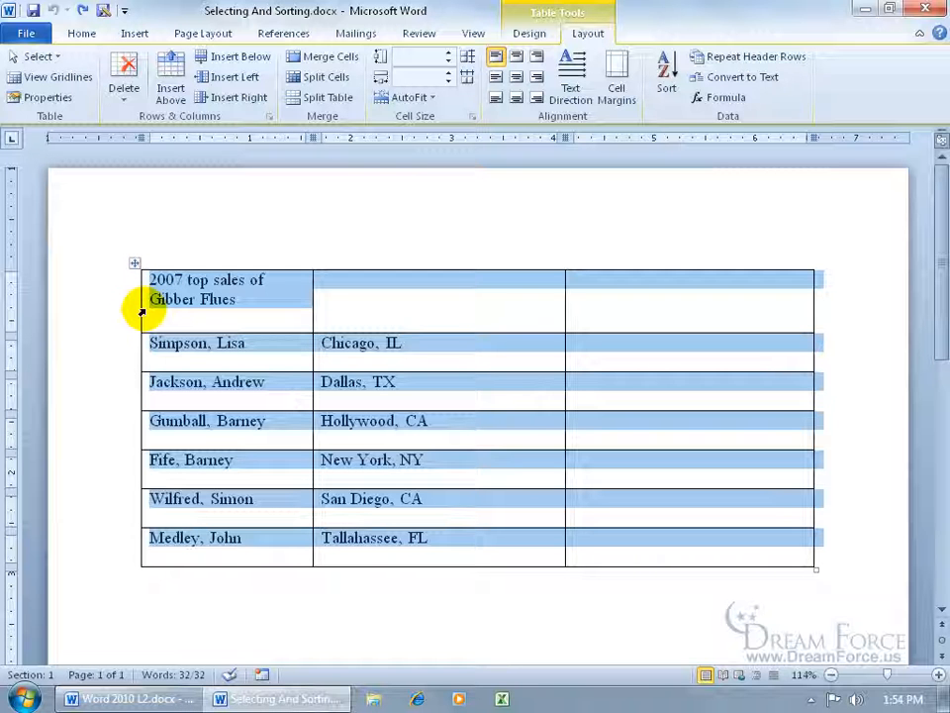
Step: Start a Sort on the table from its first cell and choose Column 1 as the primary sort key
{"action": "left_click", "coordinate": [202, 300]}
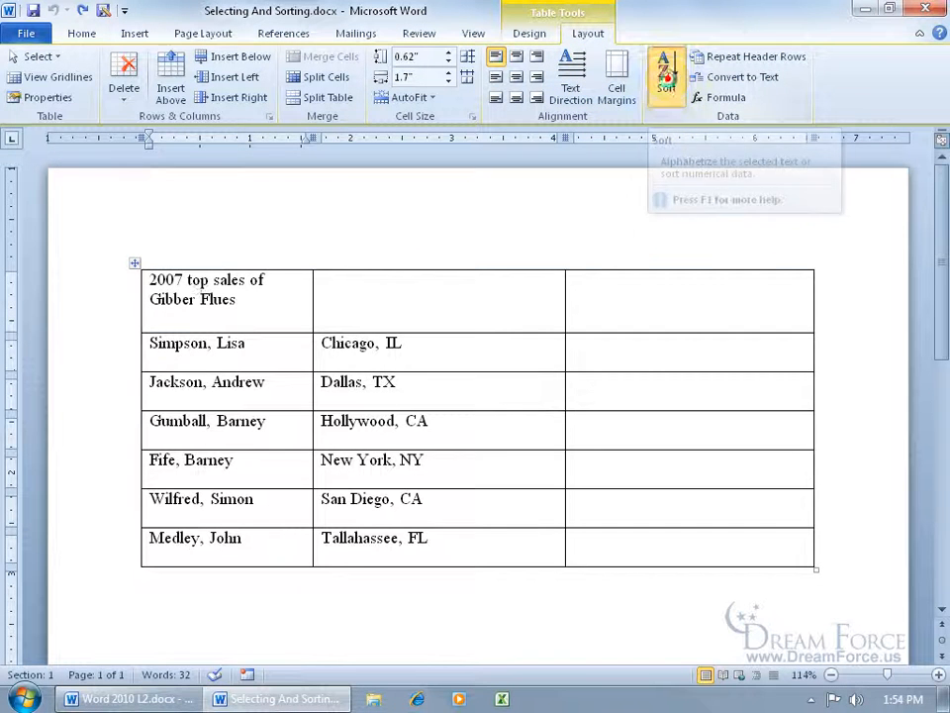
{"action": "left_click", "coordinate": [667, 81]}
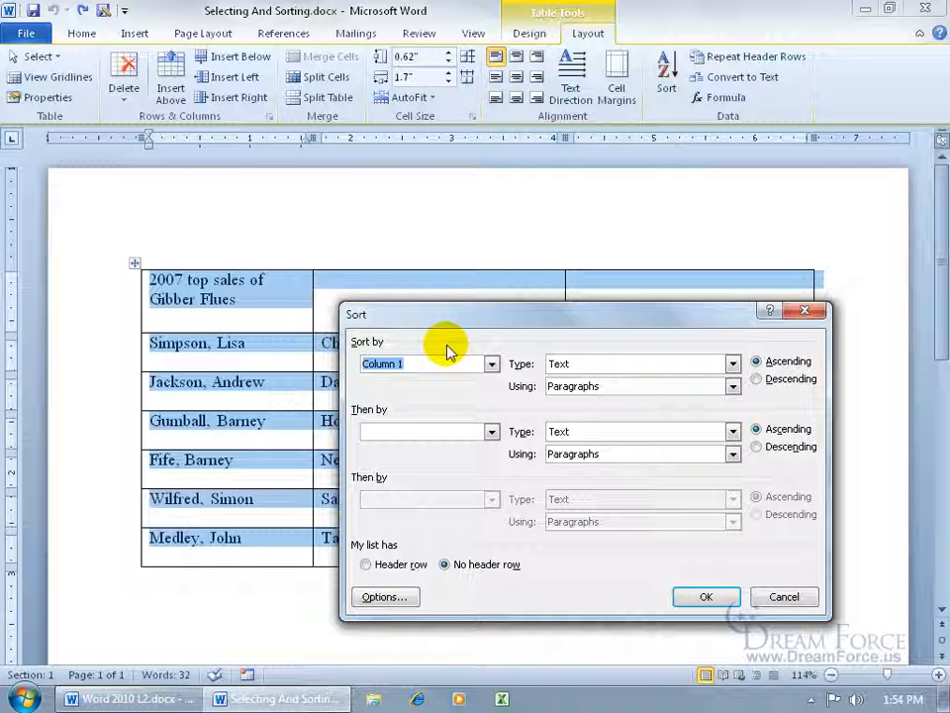
{"action": "left_click", "coordinate": [491, 363]}
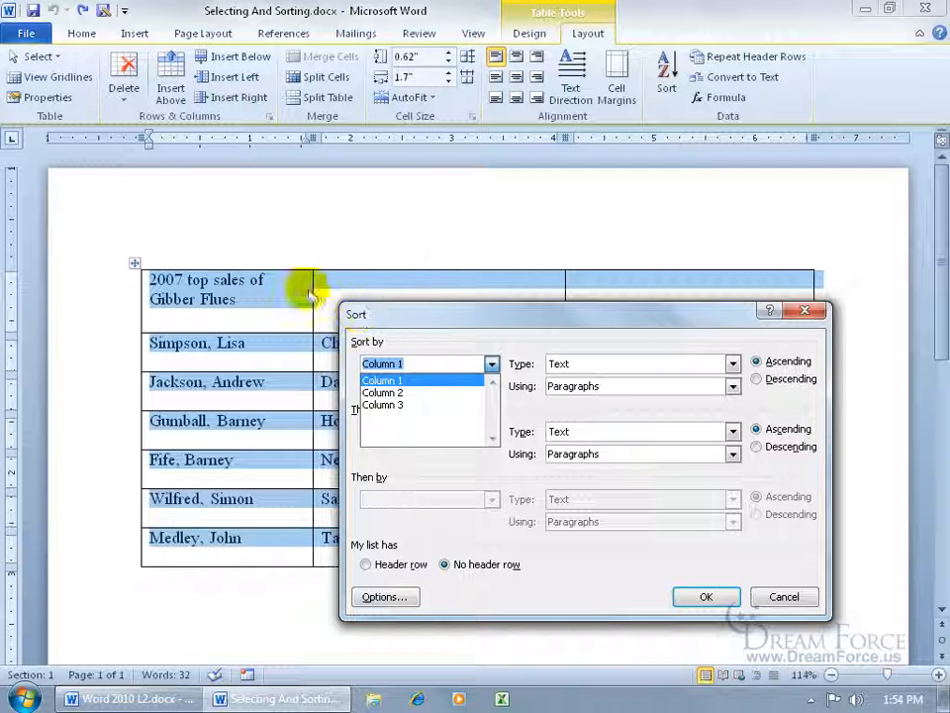
{"action": "left_click", "coordinate": [382, 381]}
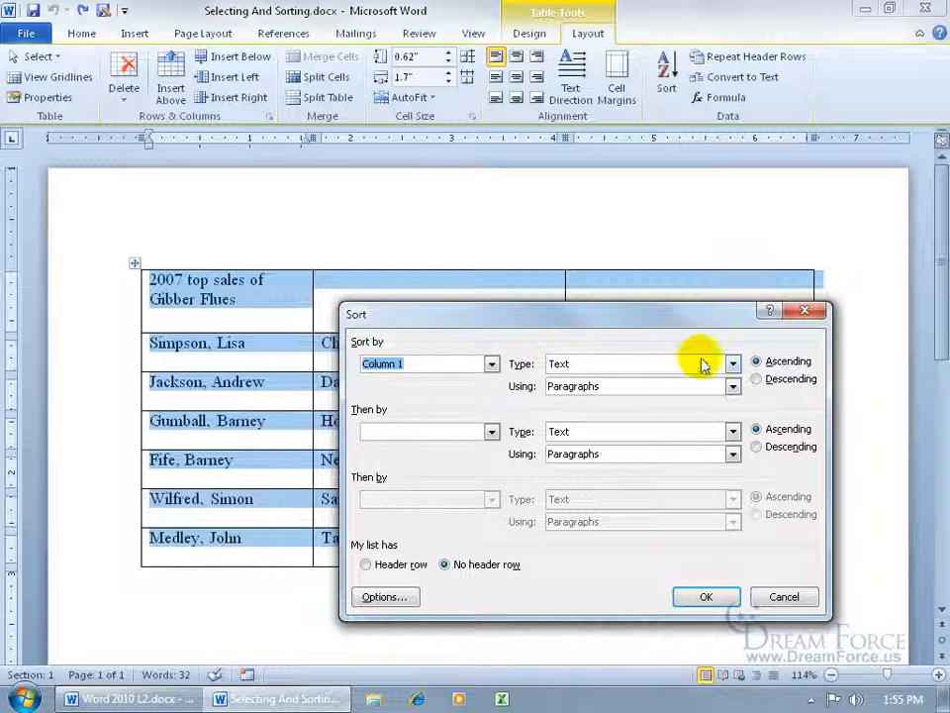
Step: Keep the primary sort key's type as Text and its Using option as Paragraphs
{"action": "left_click", "coordinate": [733, 363]}
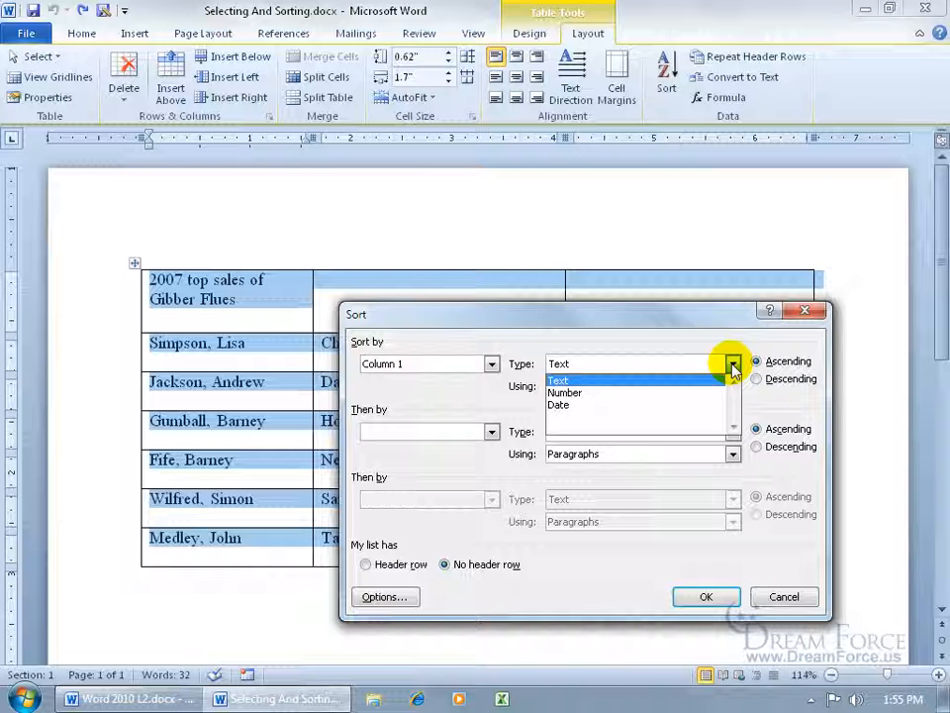
{"action": "left_click", "coordinate": [700, 377]}
{"action": "left_click", "coordinate": [733, 386]}
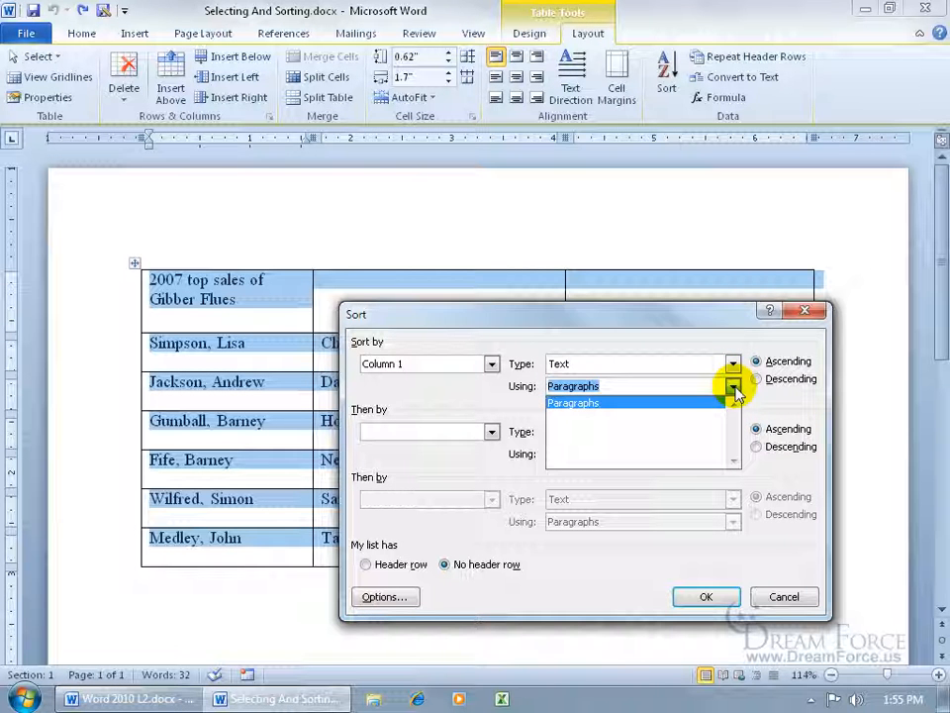
{"action": "left_click", "coordinate": [735, 344]}
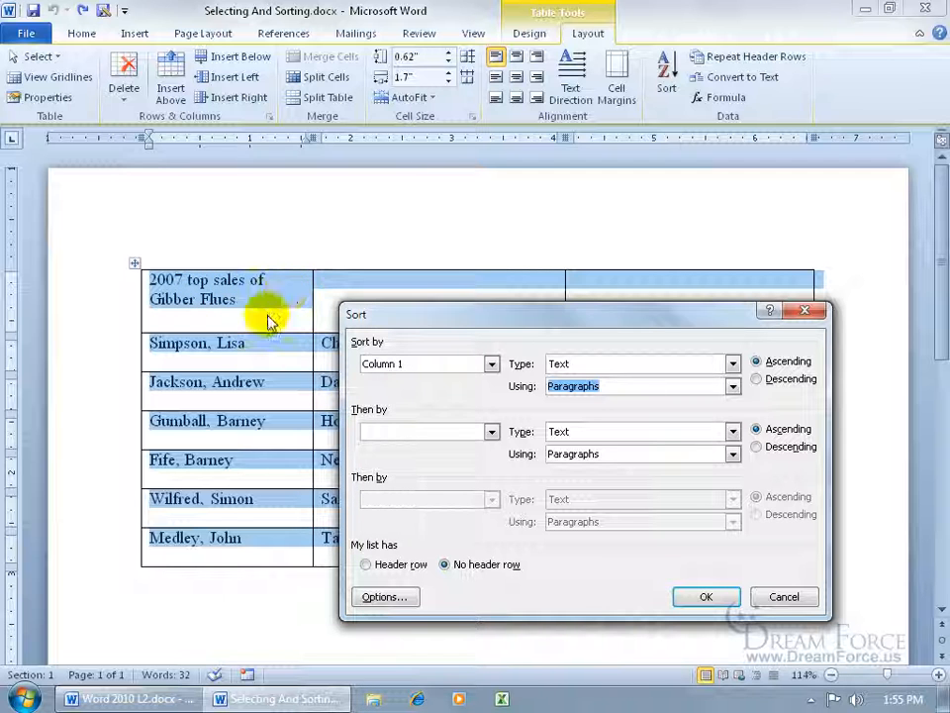
Step: Mark the list as having a header row, apply the sort, and place the cursor in the first name cell
{"action": "left_click", "coordinate": [365, 564]}
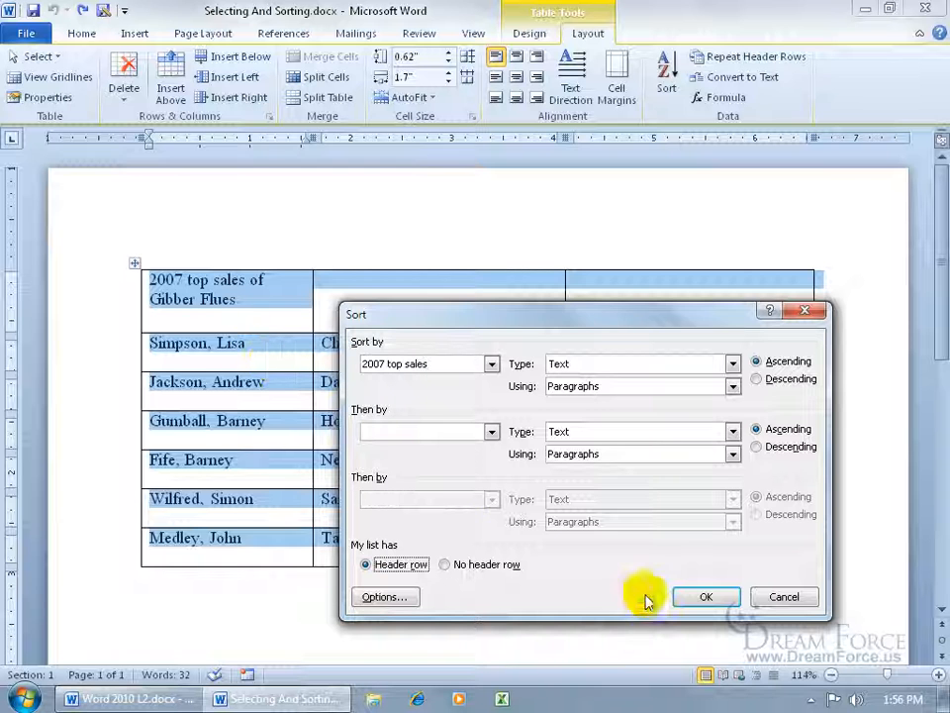
{"action": "left_click", "coordinate": [702, 595]}
{"action": "left_click", "coordinate": [182, 345]}
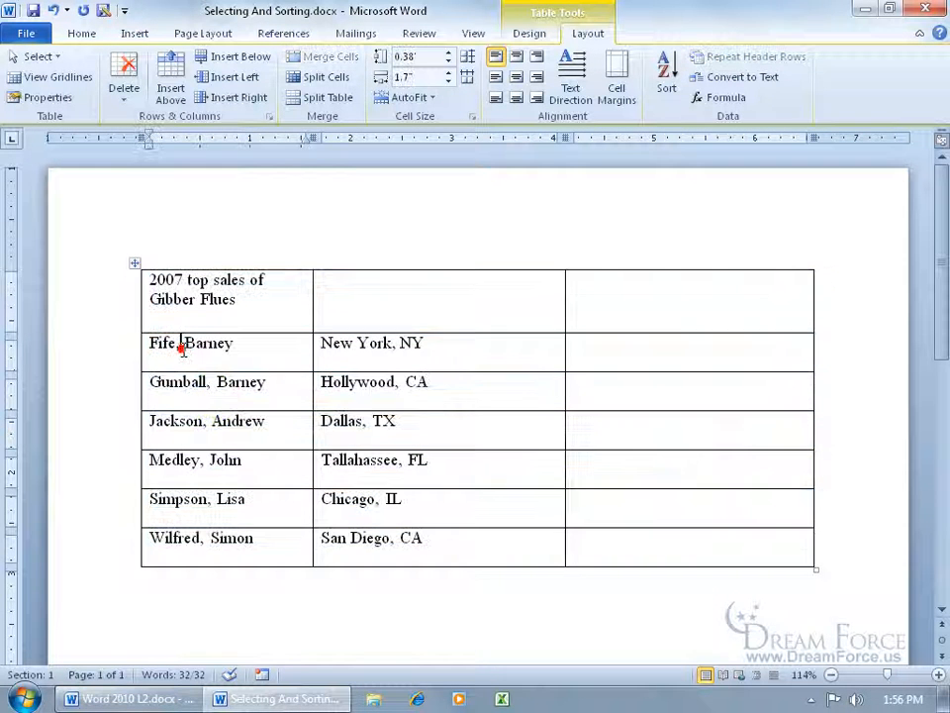